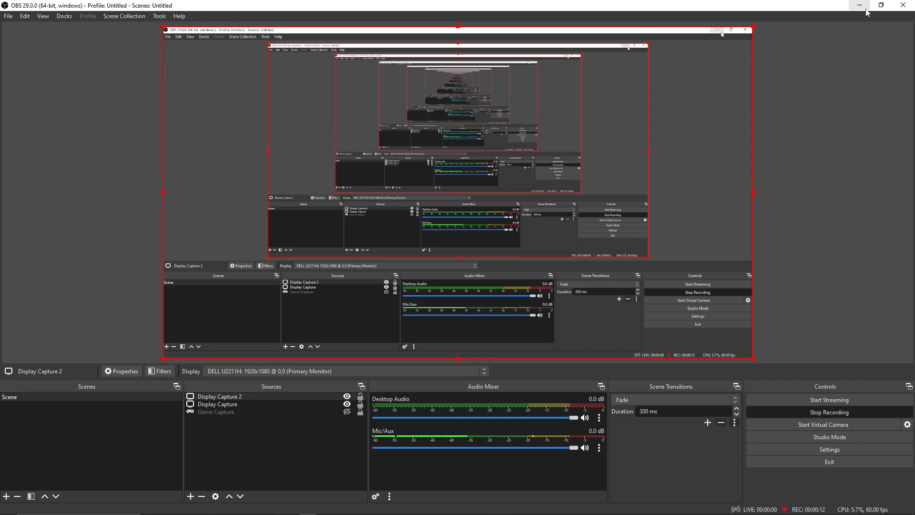
Switch to Google Chrome, search Google for "obs studio" and open the OBS Project download page.
{"action": "left_click", "coordinate": [861, 5]}
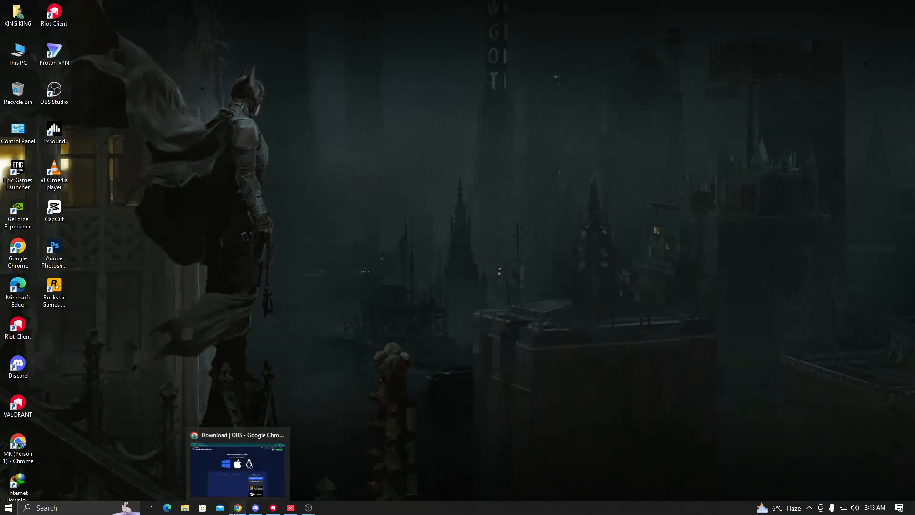
{"action": "left_click", "coordinate": [238, 508]}
{"action": "left_click", "coordinate": [129, 8]}
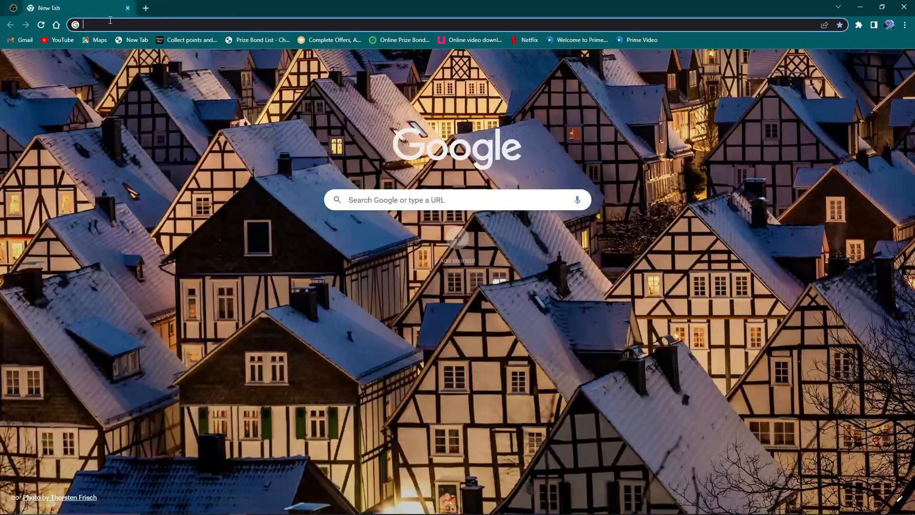
{"action": "left_click", "coordinate": [110, 24]}
{"action": "left_click", "coordinate": [112, 45]}
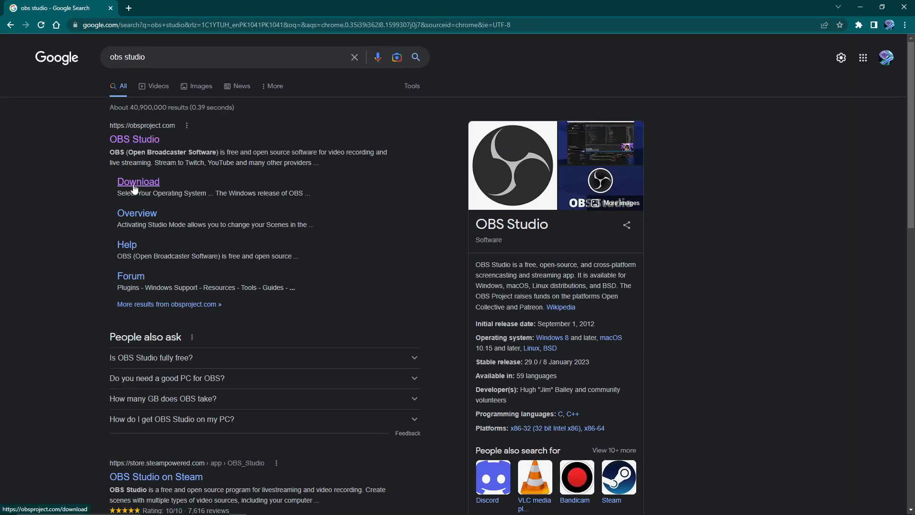
{"action": "left_click", "coordinate": [135, 184]}
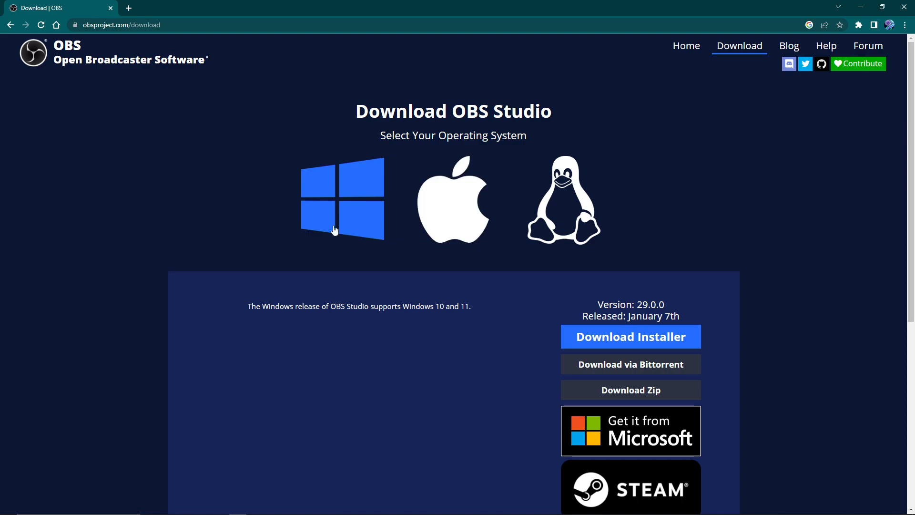
View the macOS and Linux download options for OBS Studio and return to the Windows release.
{"action": "left_click", "coordinate": [454, 188]}
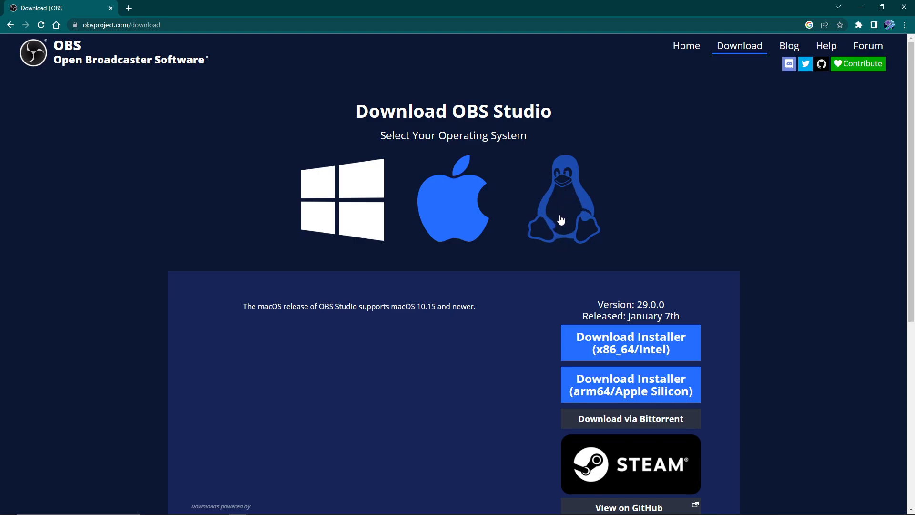
{"action": "left_click", "coordinate": [572, 200]}
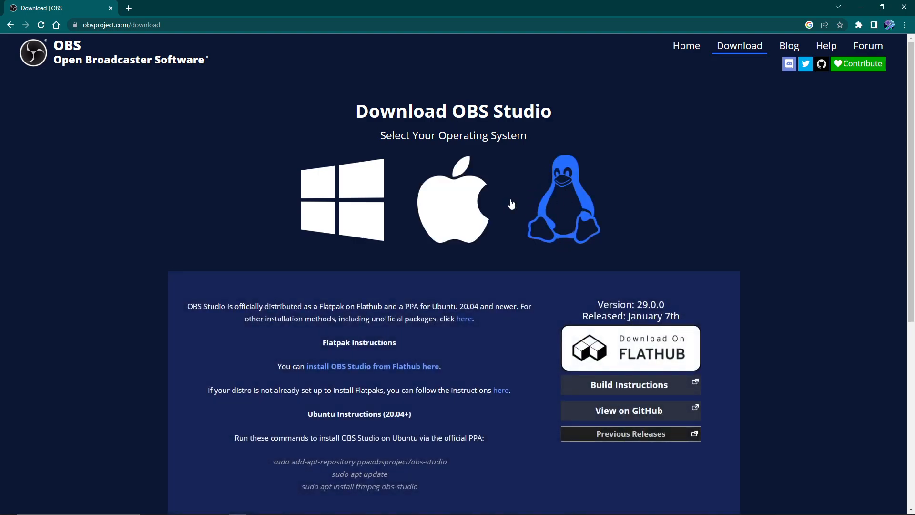
{"action": "left_click", "coordinate": [330, 199]}
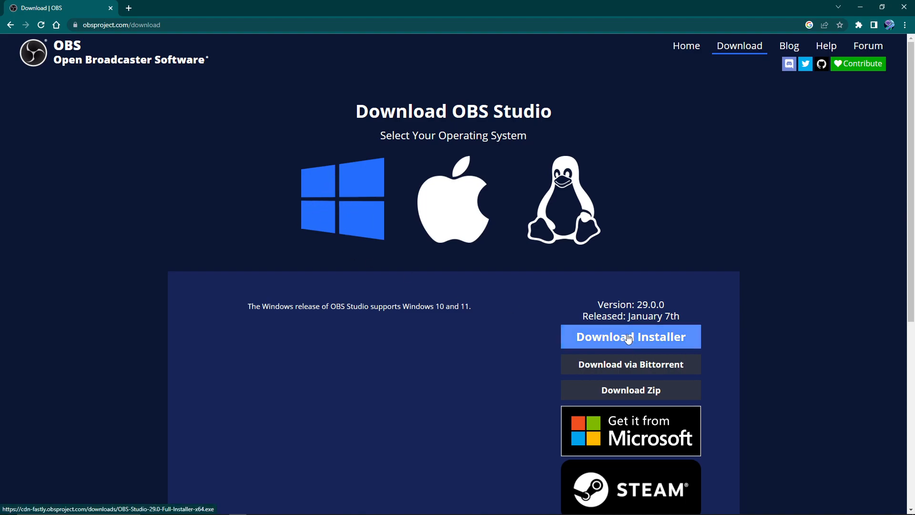
Download the OBS Studio 29.0 Windows installer, keeping the existing complete file, and open the folder containing it.
{"action": "left_click", "coordinate": [608, 334]}
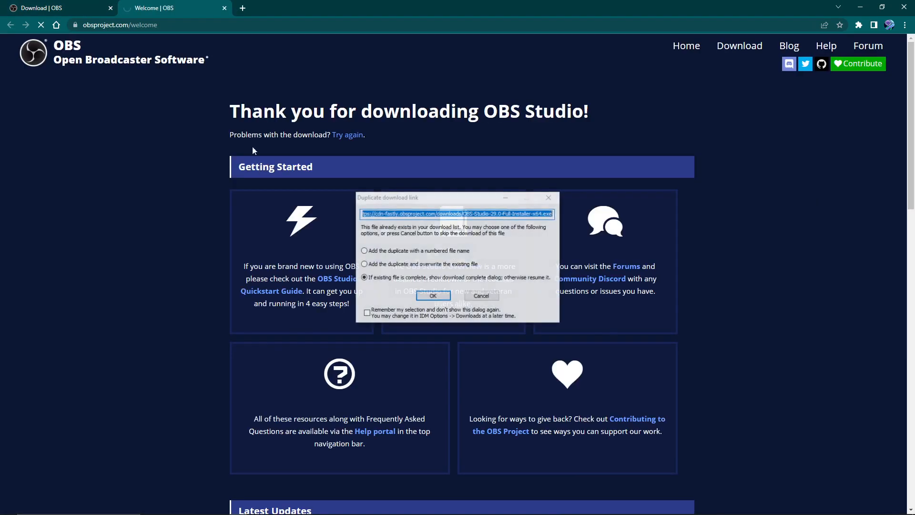
{"action": "left_click", "coordinate": [417, 296]}
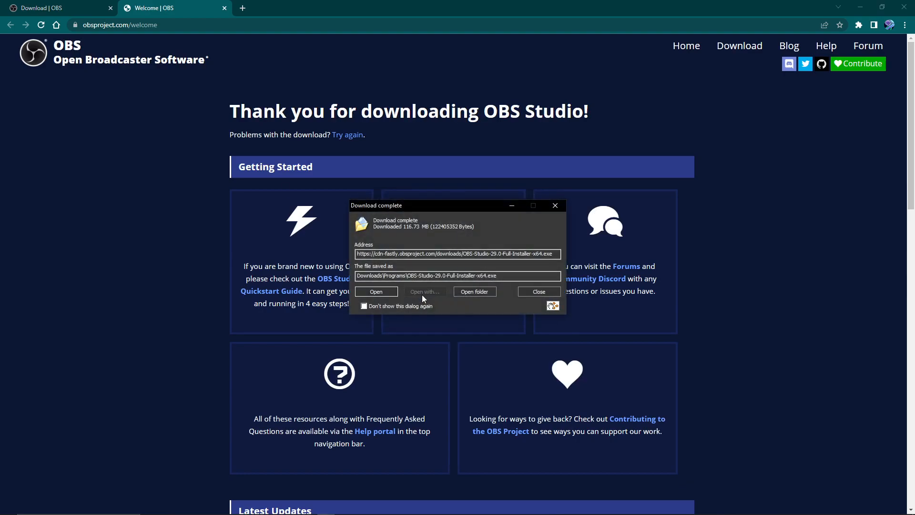
{"action": "left_click", "coordinate": [487, 293]}
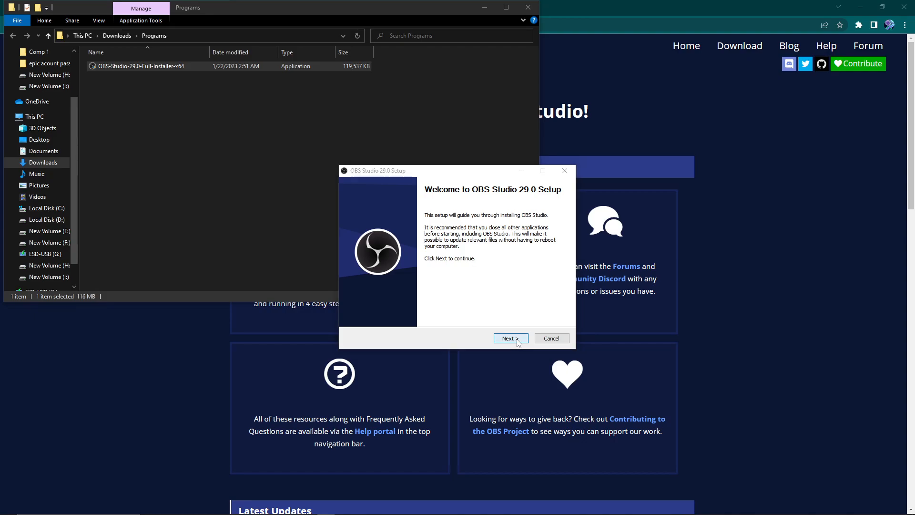
Try to proceed with the OBS Studio 29.0 setup, cancel it and close the Programs folder.
{"action": "left_click", "coordinate": [517, 339]}
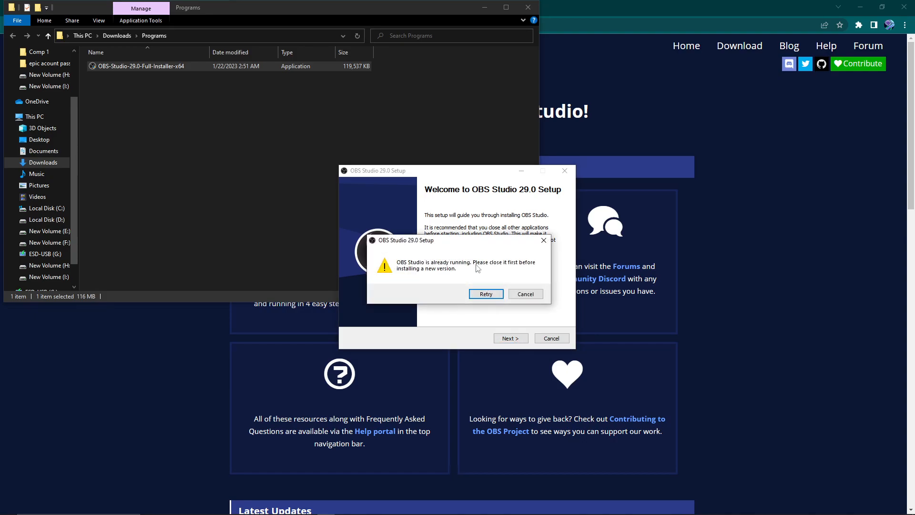
{"action": "left_click", "coordinate": [526, 294]}
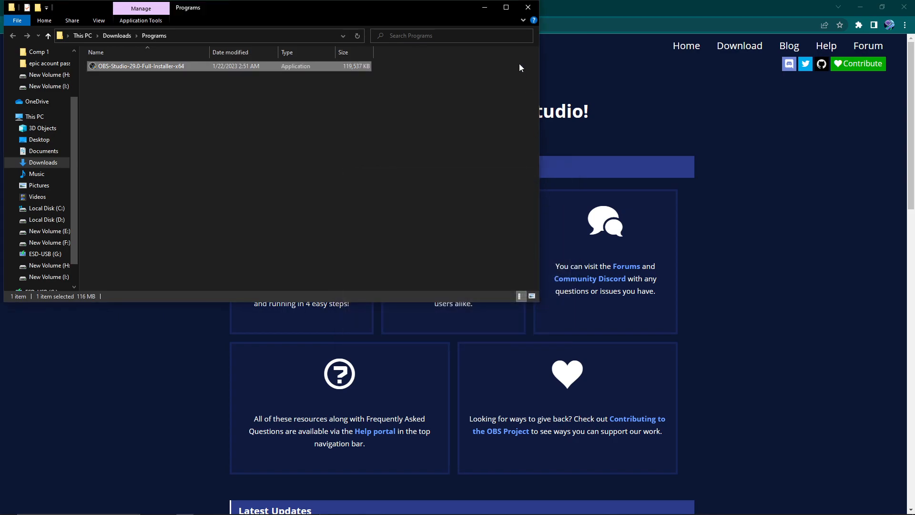
{"action": "left_click", "coordinate": [528, 8]}
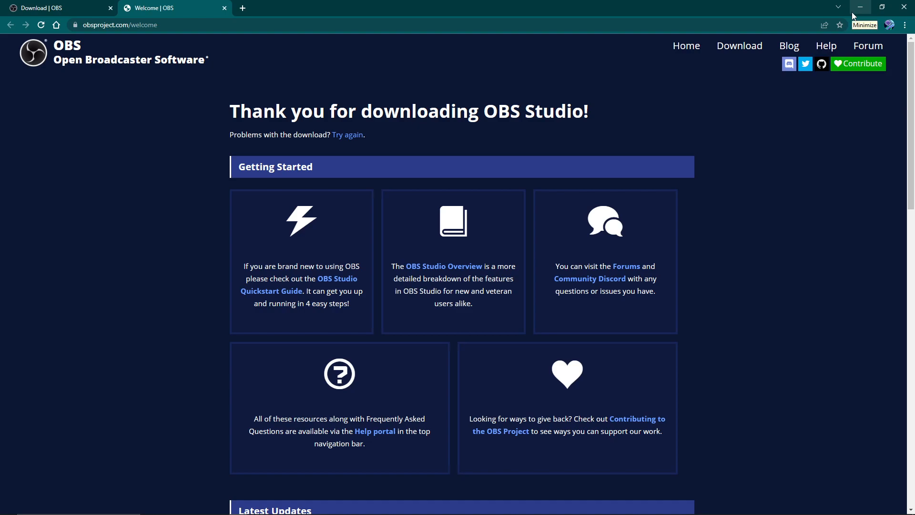
Return to the desktop, search Windows for "obs" and launch OBS Studio (64bit) as an additional instance.
{"action": "left_click", "coordinate": [854, 11]}
{"action": "right_click", "coordinate": [507, 96]}
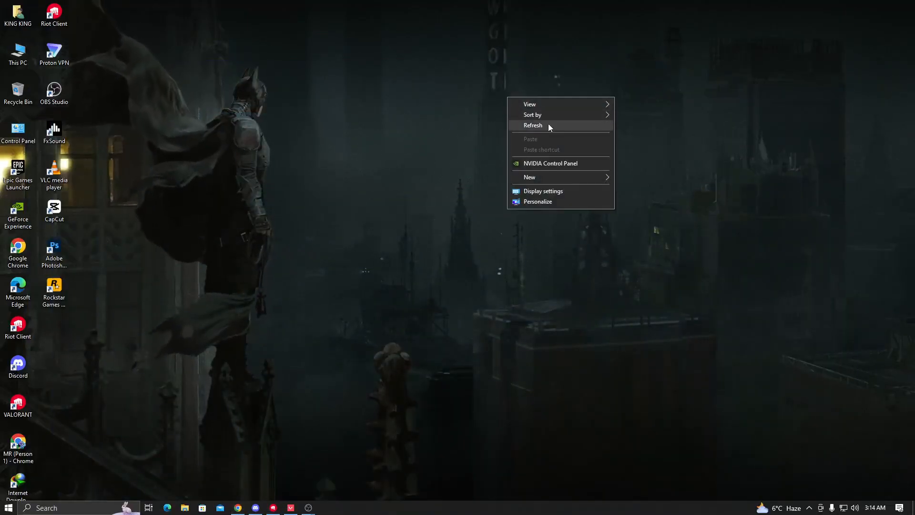
{"action": "left_click", "coordinate": [549, 125]}
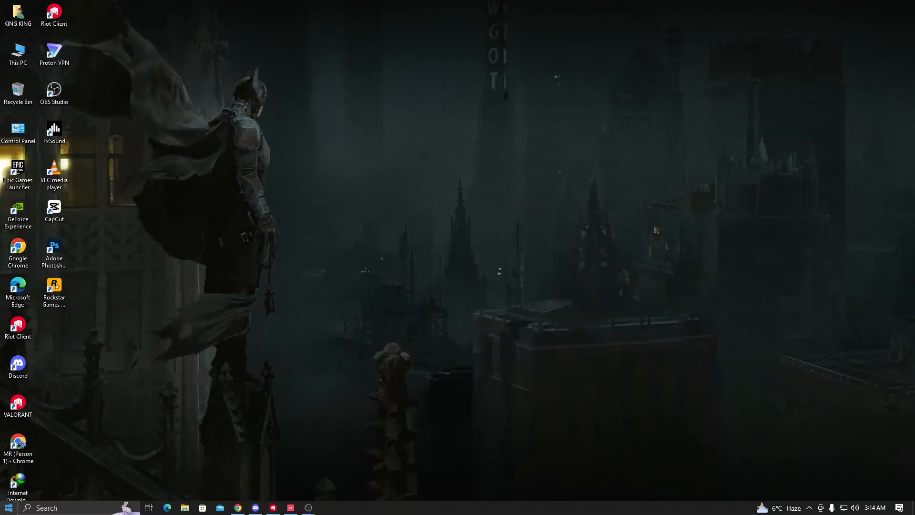
{"action": "left_click", "coordinate": [8, 508]}
{"action": "left_click", "coordinate": [79, 507]}
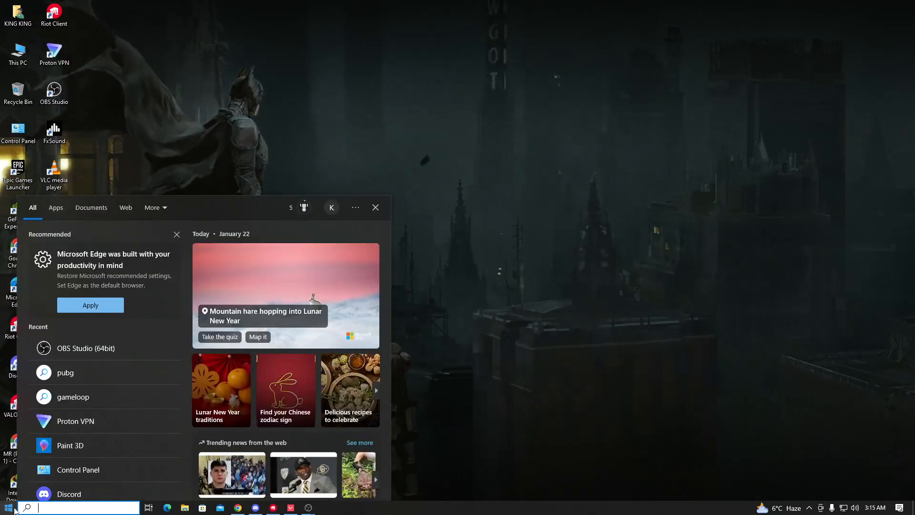
{"action": "type", "text": "obs"}
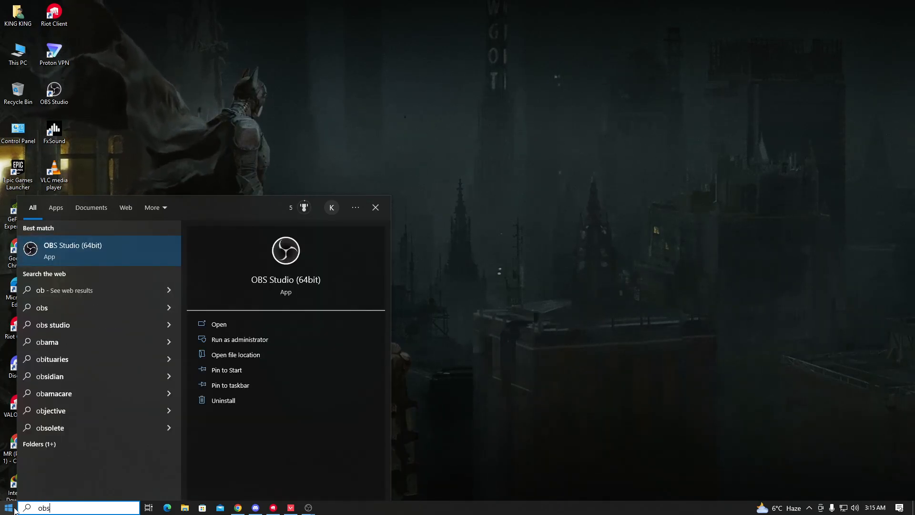
{"action": "left_click", "coordinate": [62, 251]}
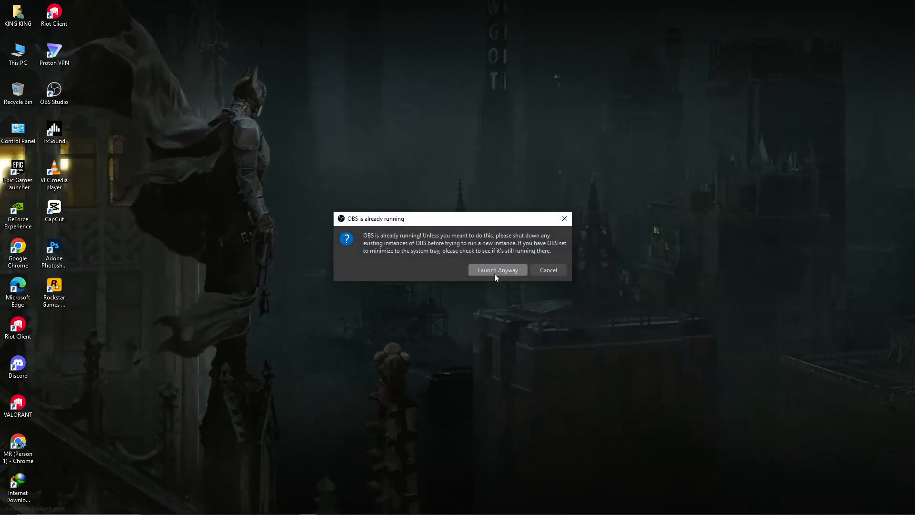
{"action": "left_click", "coordinate": [497, 273]}
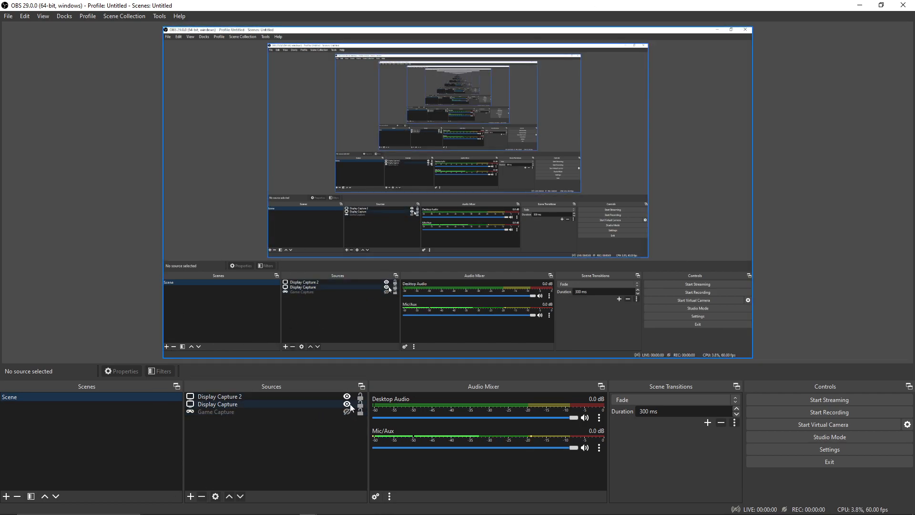
Remove the Display Capture and Display Capture 2 sources from the scene.
{"action": "left_click", "coordinate": [313, 404]}
{"action": "right_click", "coordinate": [312, 404]}
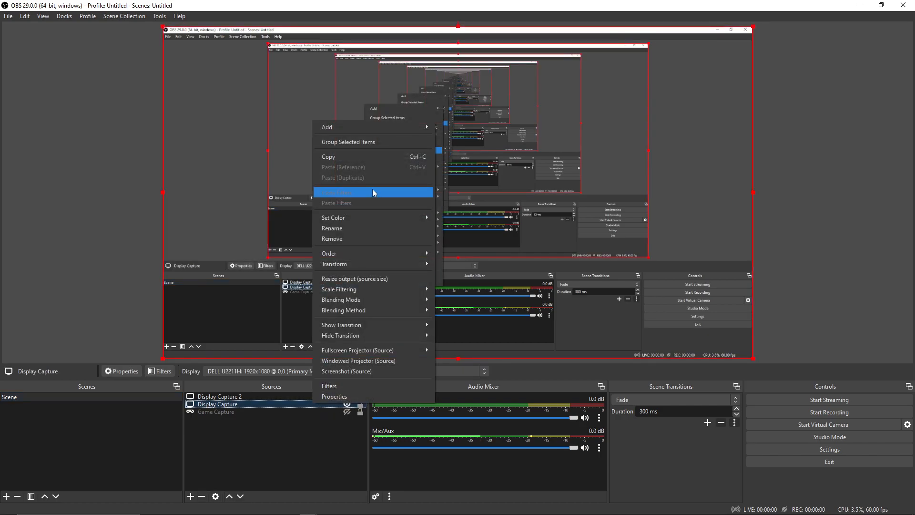
{"action": "left_click", "coordinate": [338, 239]}
{"action": "left_click", "coordinate": [486, 270]}
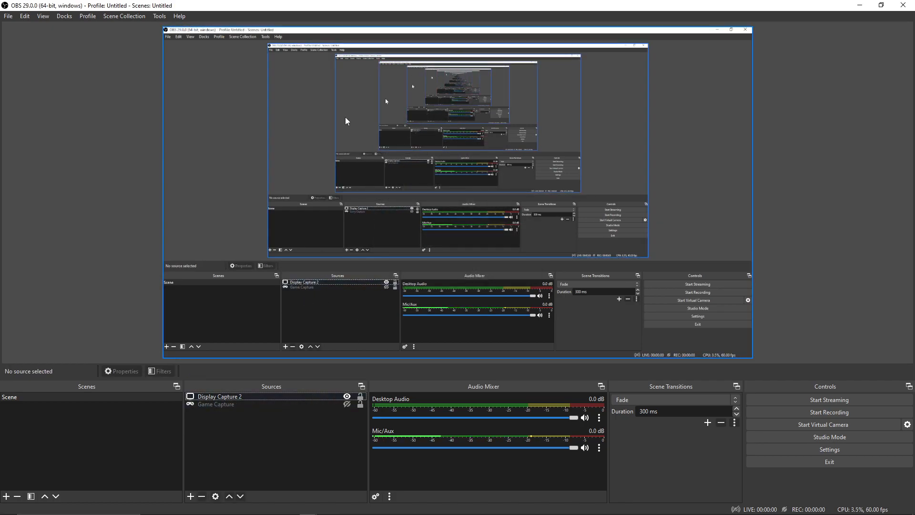
{"action": "right_click", "coordinate": [287, 396]}
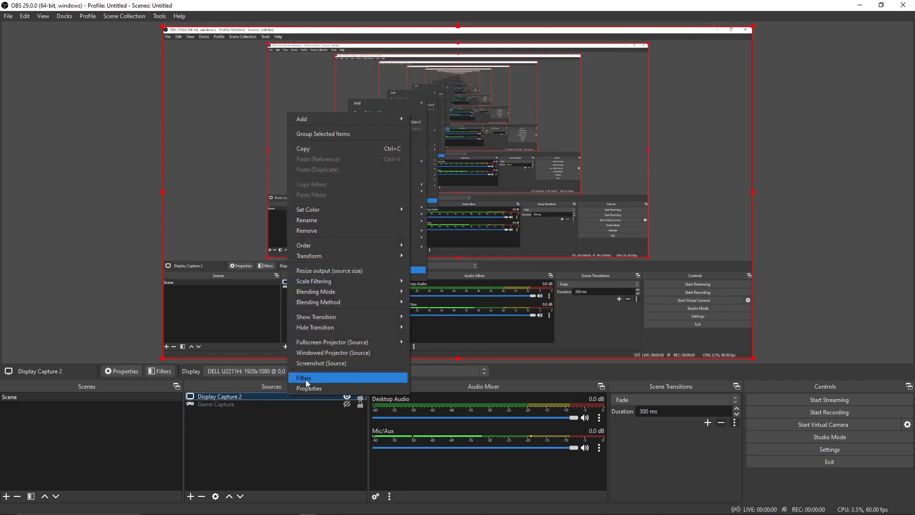
{"action": "left_click", "coordinate": [313, 231]}
{"action": "left_click", "coordinate": [486, 269]}
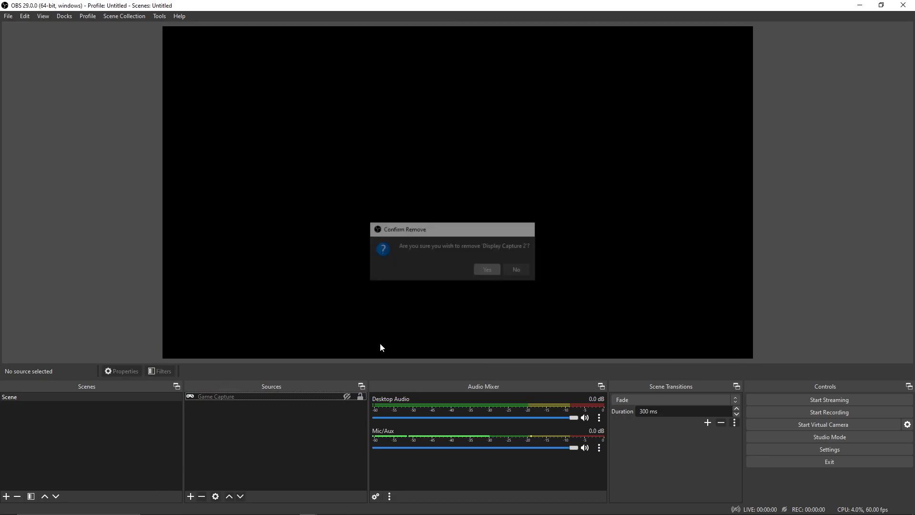
Add a new Display Capture source for the DELL U2211H primary monitor, with automatic capture method and cursor capture.
{"action": "left_click", "coordinate": [190, 496]}
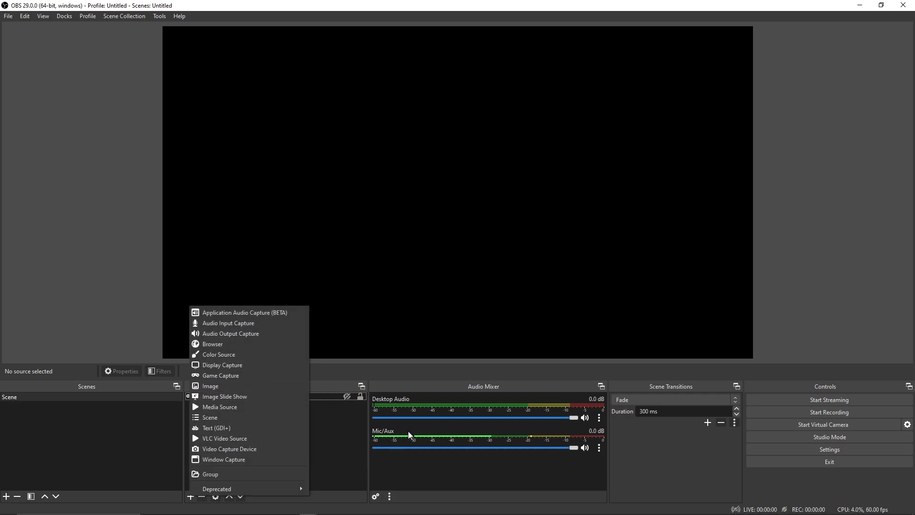
{"action": "left_click", "coordinate": [242, 364]}
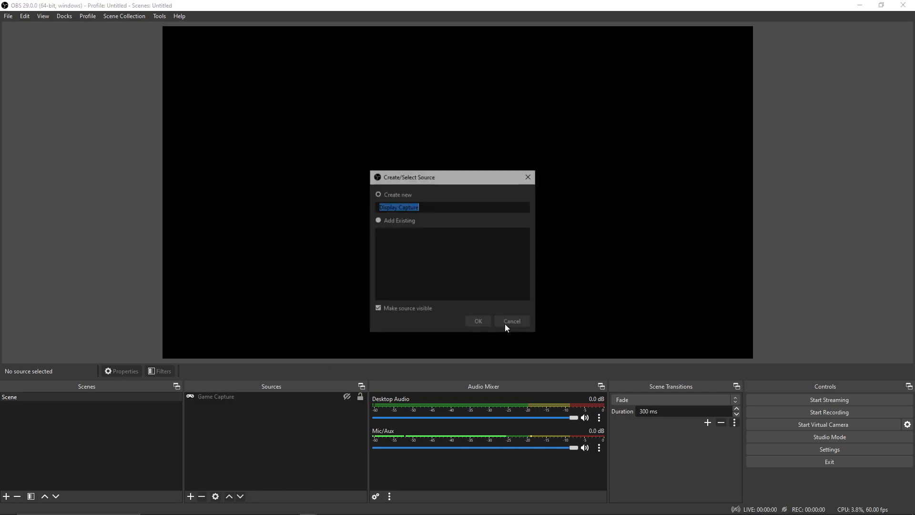
{"action": "left_click", "coordinate": [479, 327]}
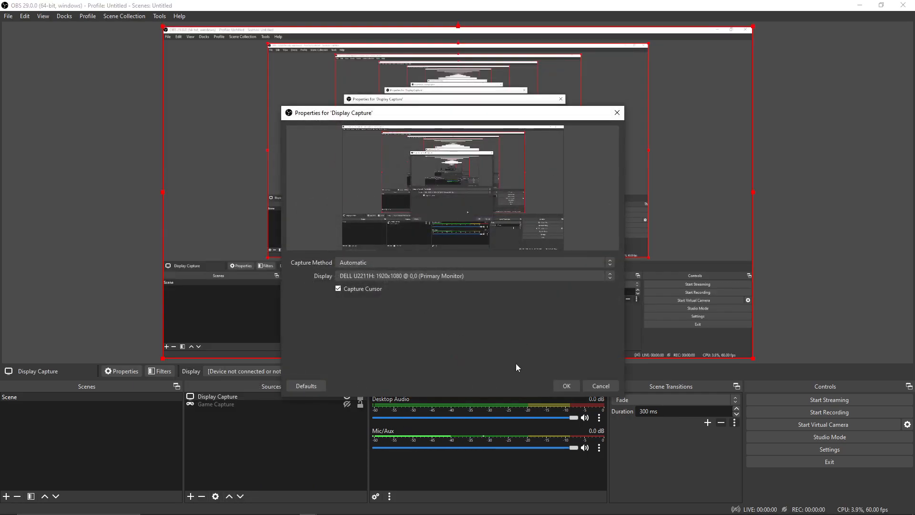
{"action": "left_click", "coordinate": [566, 386]}
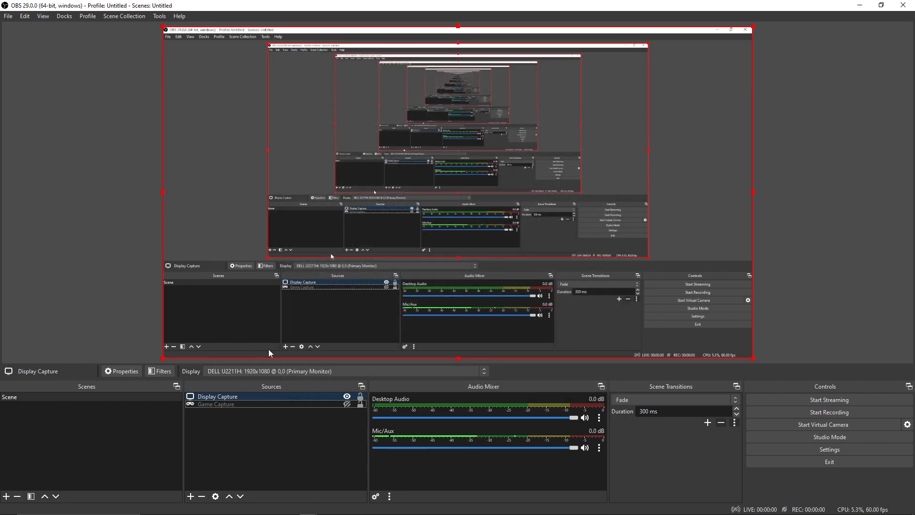
Temporarily show the Game Capture source and check which windows it can capture.
{"action": "right_click", "coordinate": [316, 404]}
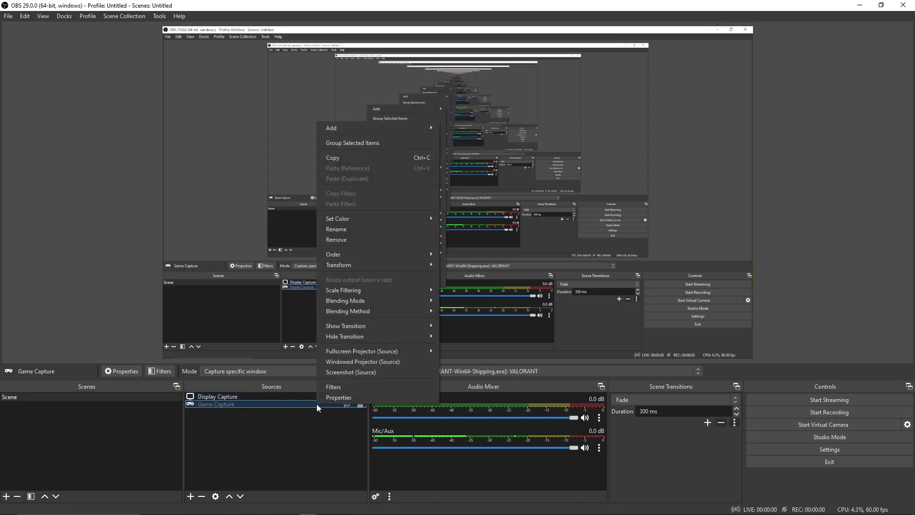
{"action": "left_click", "coordinate": [299, 436]}
{"action": "left_click", "coordinate": [347, 404]}
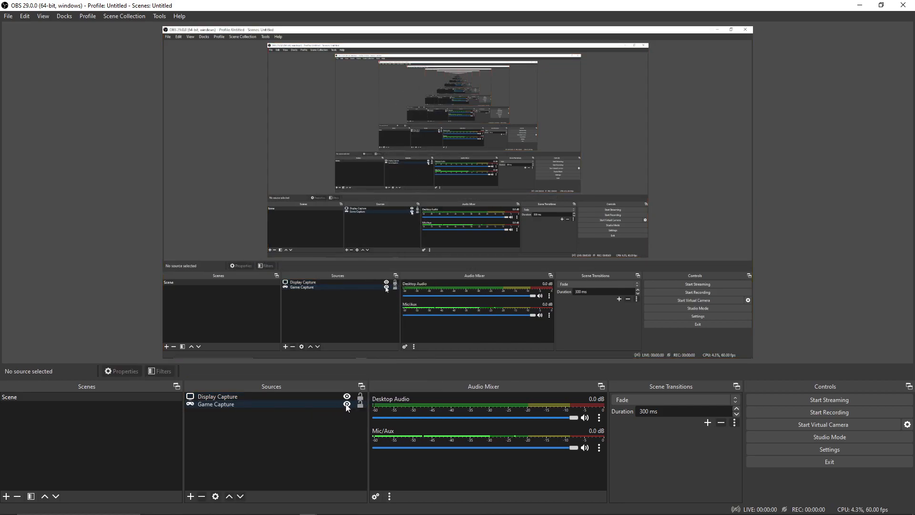
{"action": "left_click", "coordinate": [296, 405]}
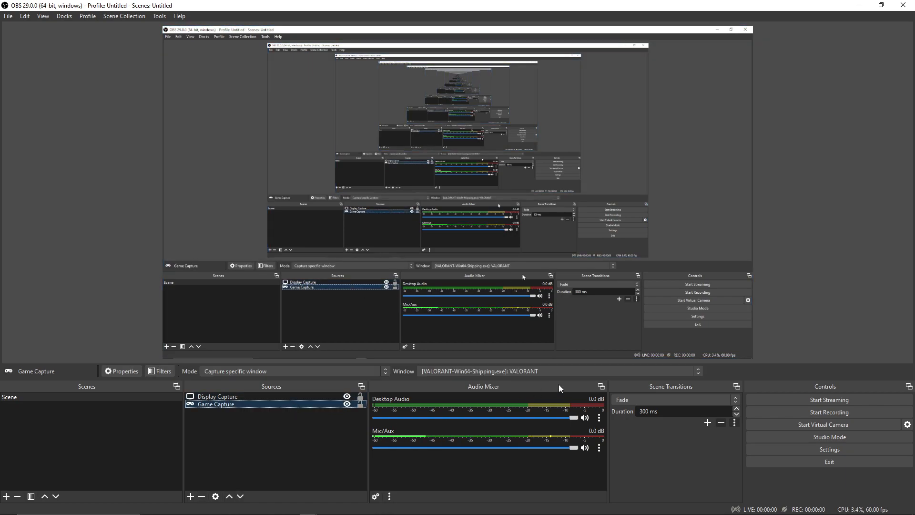
{"action": "left_click", "coordinate": [695, 371]}
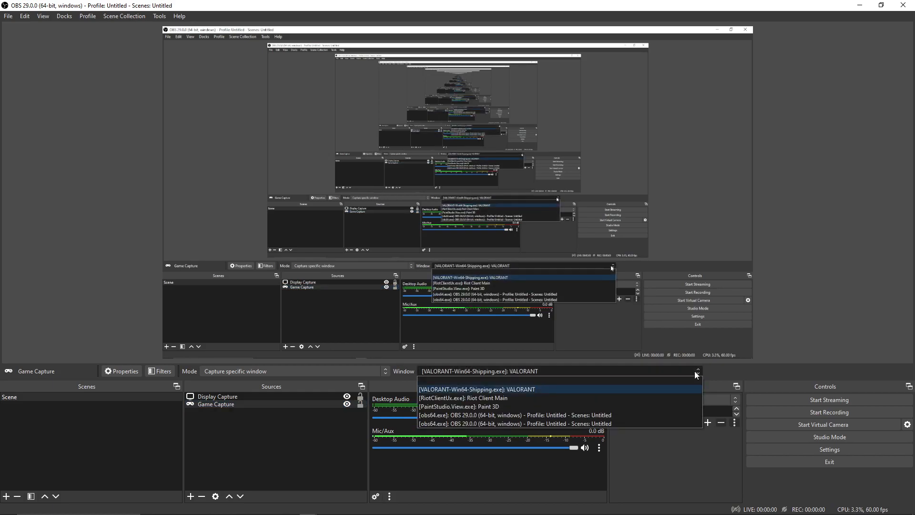
{"action": "left_click", "coordinate": [694, 371]}
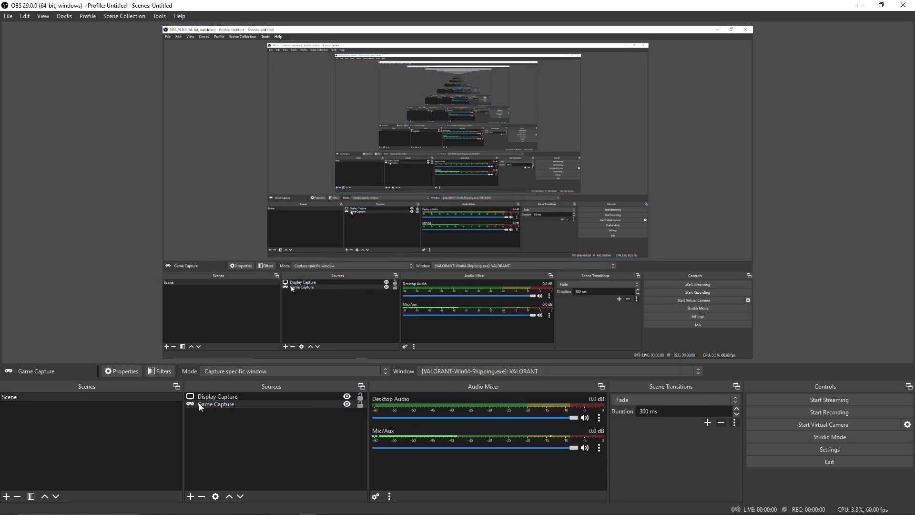
{"action": "left_click", "coordinate": [347, 404]}
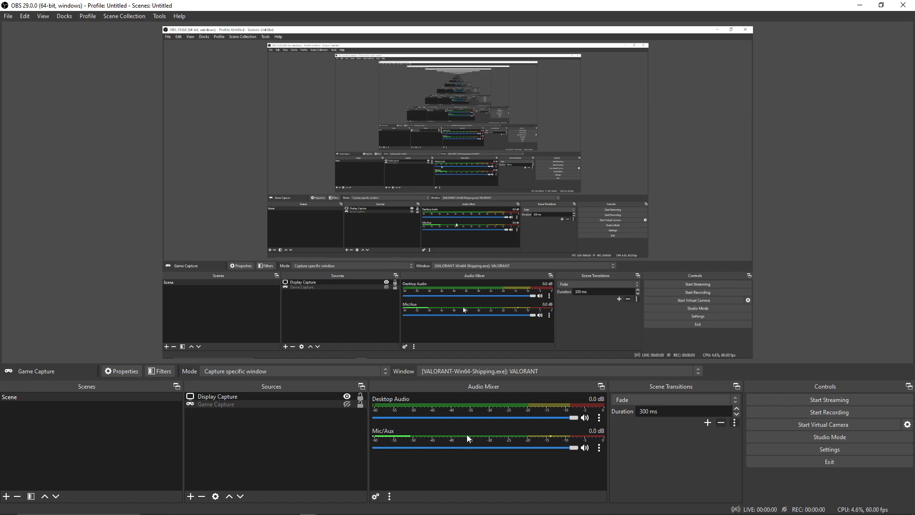
Set the streaming service to YouTube - RTMPS in the stream settings.
{"action": "left_click", "coordinate": [827, 449]}
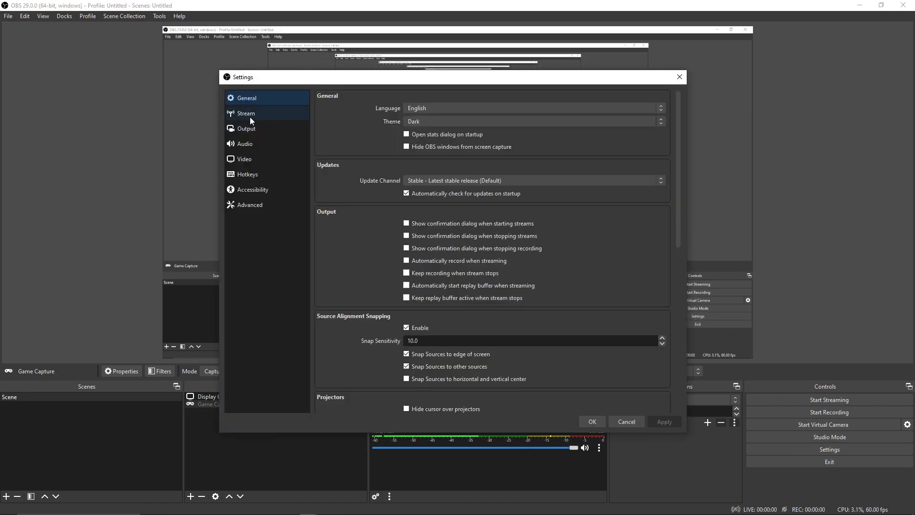
{"action": "left_click", "coordinate": [249, 116]}
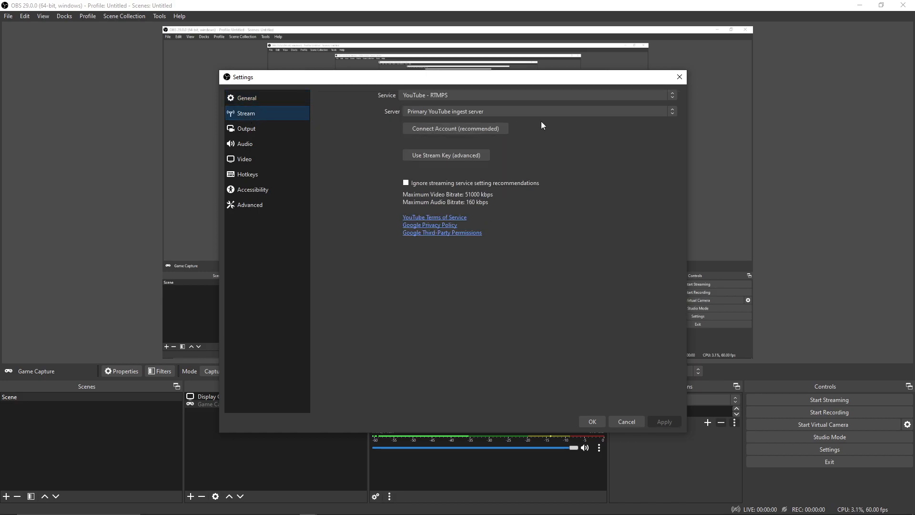
{"action": "left_click", "coordinate": [513, 93]}
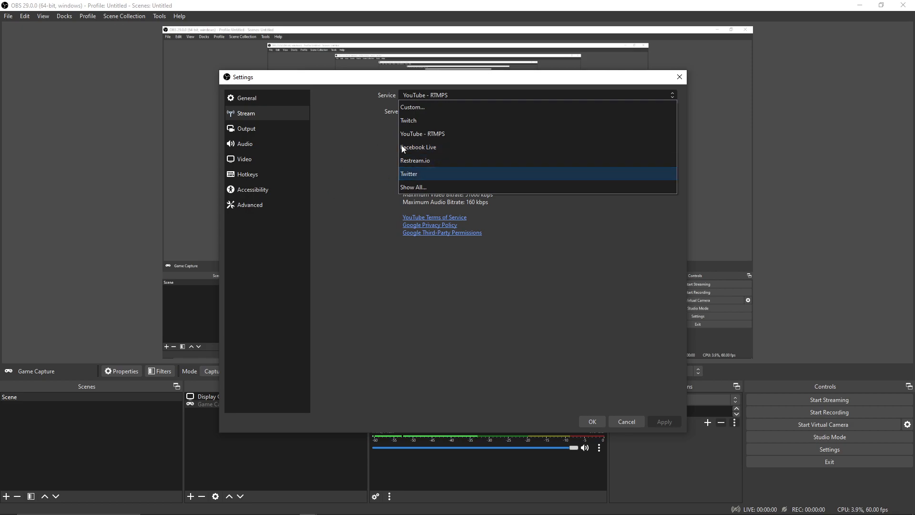
{"action": "left_click", "coordinate": [440, 132]}
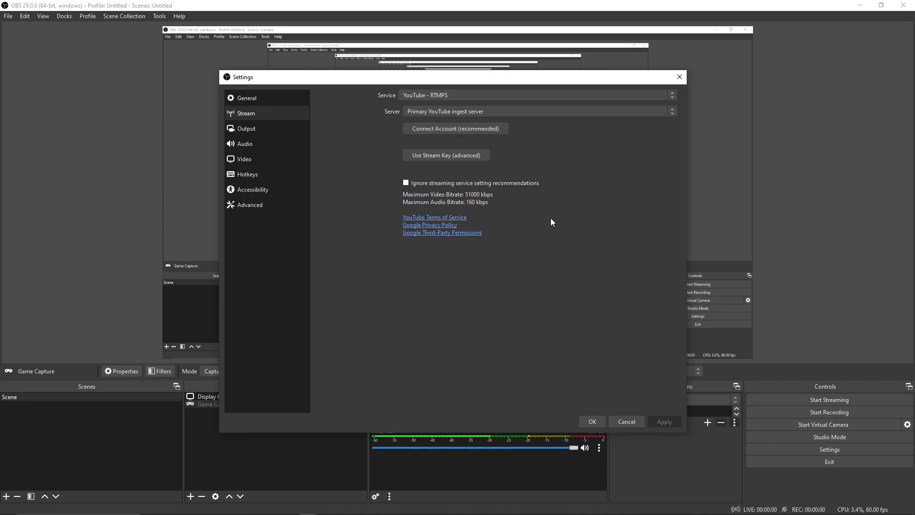
Try to connect a YouTube account through the Google sign-in page, and cancel the authorization without choosing an account.
{"action": "left_click", "coordinate": [464, 130]}
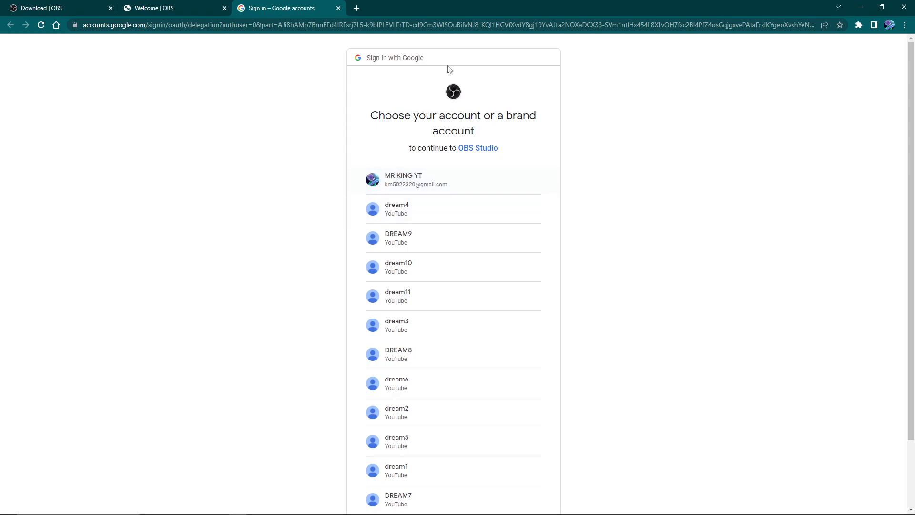
{"action": "left_click", "coordinate": [338, 8]}
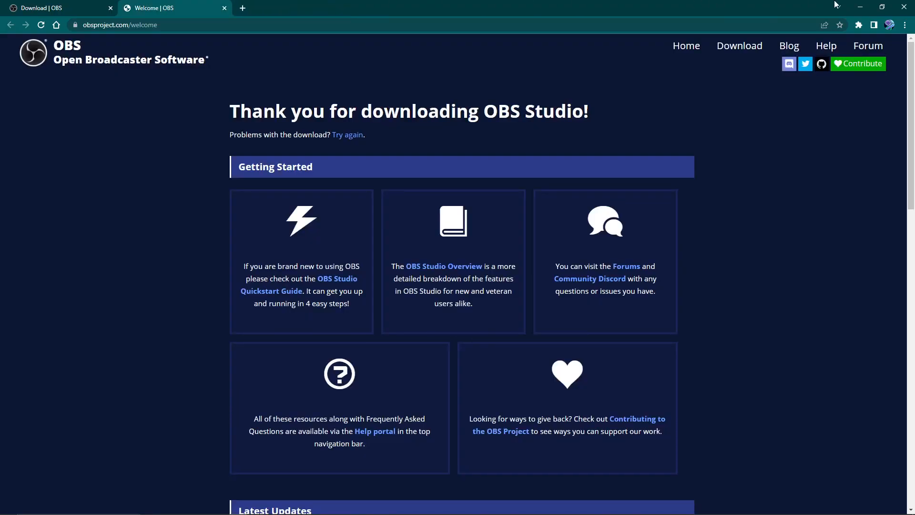
{"action": "left_click", "coordinate": [867, 6]}
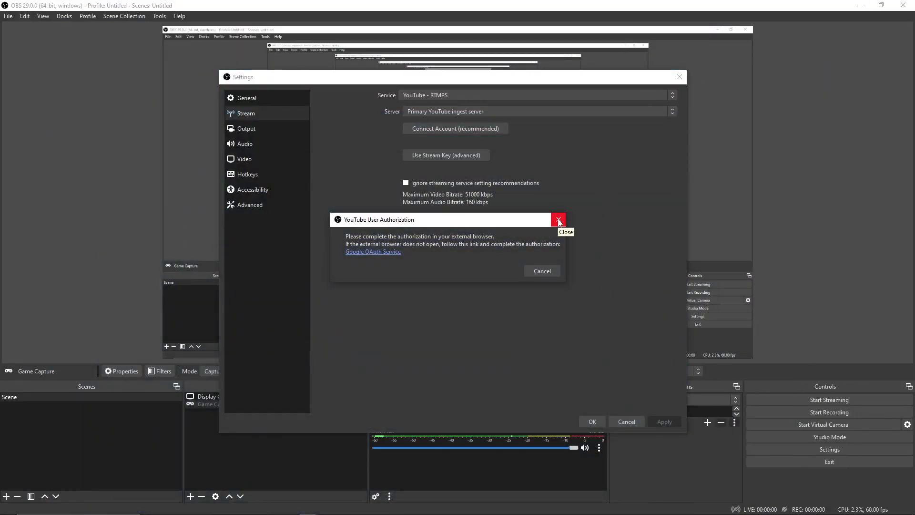
{"action": "left_click", "coordinate": [559, 220]}
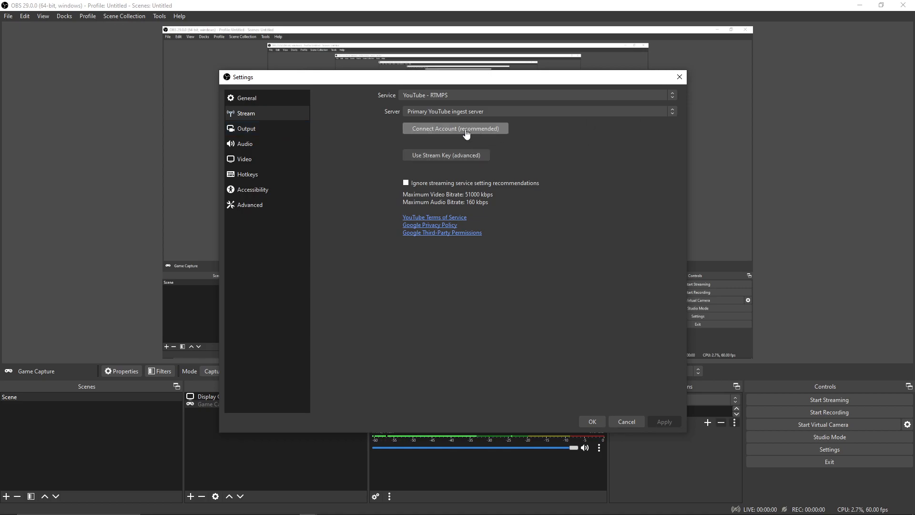
In the output settings, try the Software (x264) streaming encoder and return it to Hardware (NVENC, H.264).
{"action": "left_click", "coordinate": [276, 127]}
{"action": "left_click_drag", "start_coordinate": [439, 120], "coordinate": [358, 119]}
{"action": "left_click", "coordinate": [492, 104]}
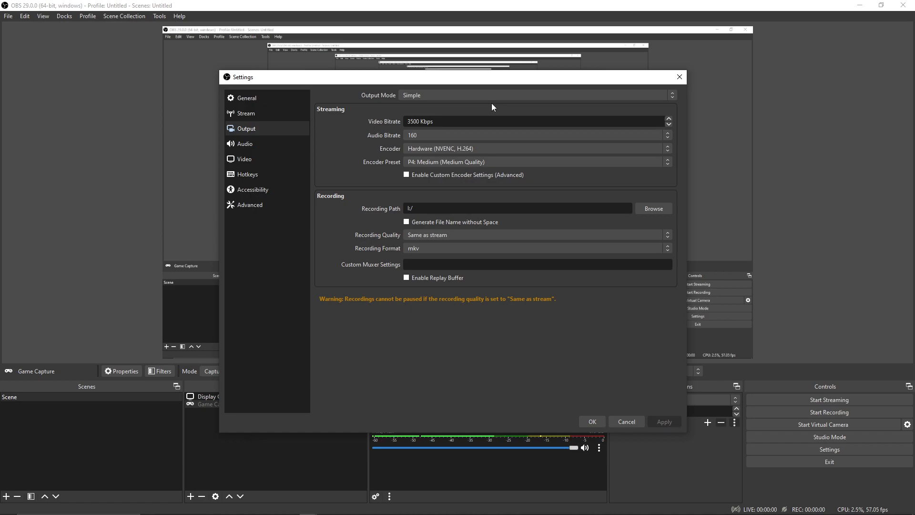
{"action": "left_click", "coordinate": [453, 150]}
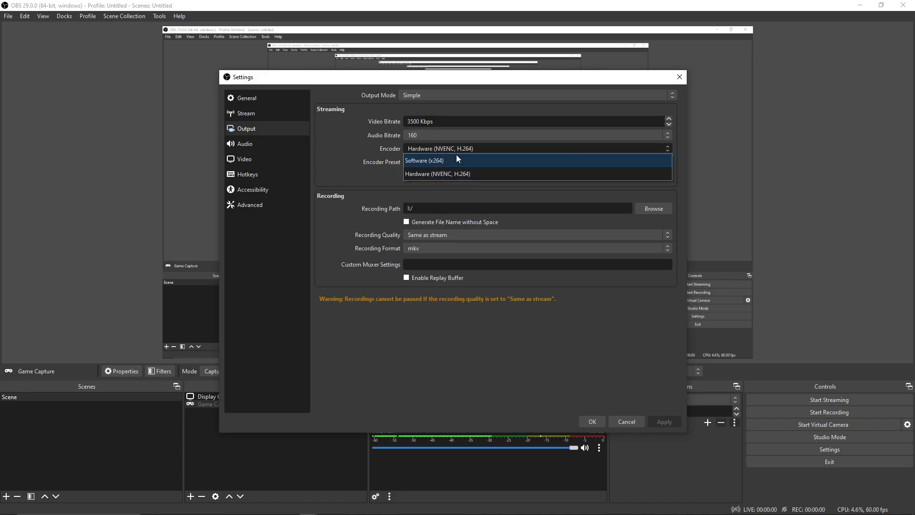
{"action": "left_click", "coordinate": [430, 159]}
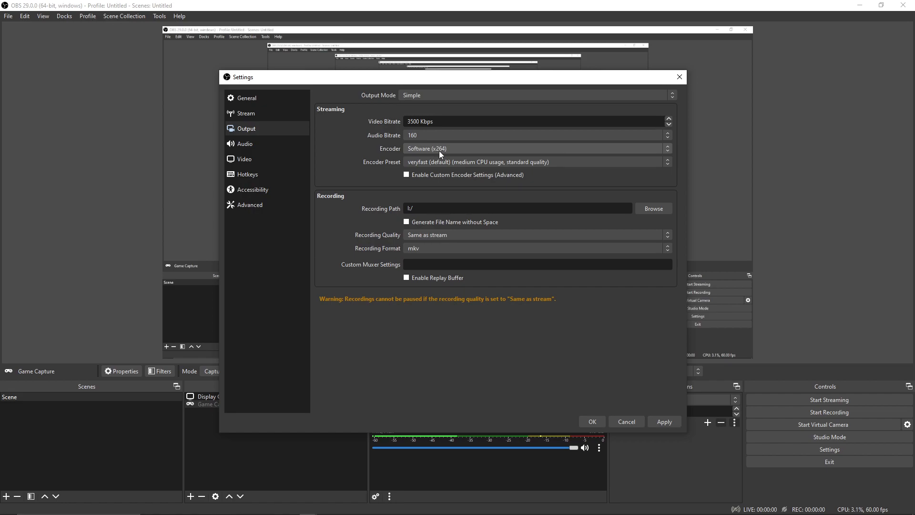
{"action": "left_click", "coordinate": [466, 148]}
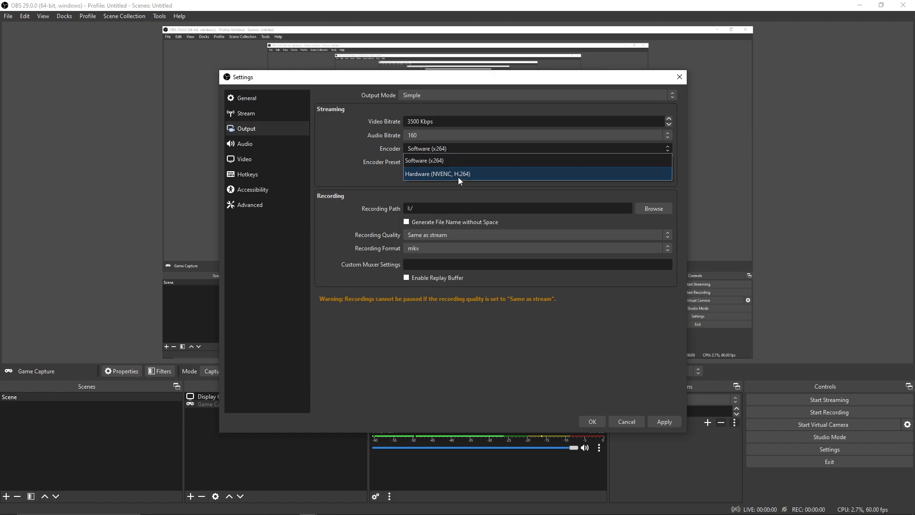
{"action": "left_click", "coordinate": [458, 175]}
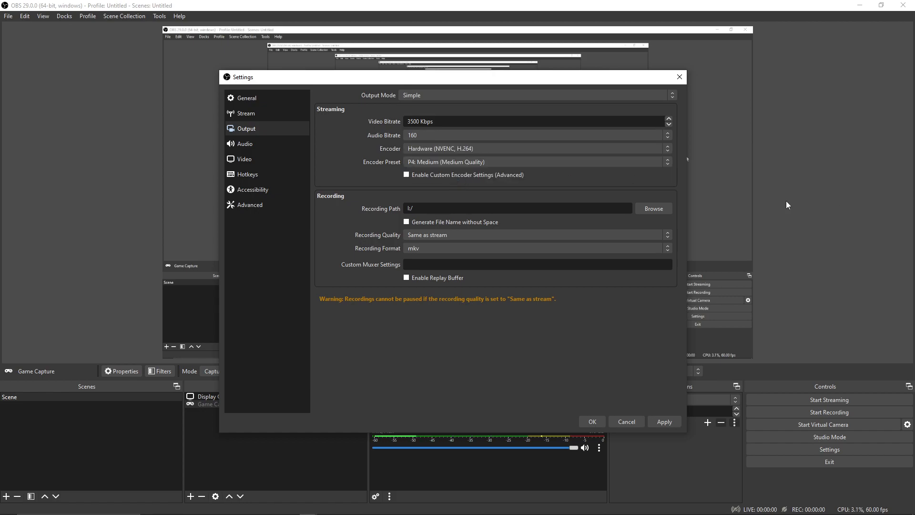
In the audio settings, choose Speakers (USB PnP Sound Device) as desktop audio and check the Mic/Auxiliary Audio device options.
{"action": "left_click", "coordinate": [245, 143]}
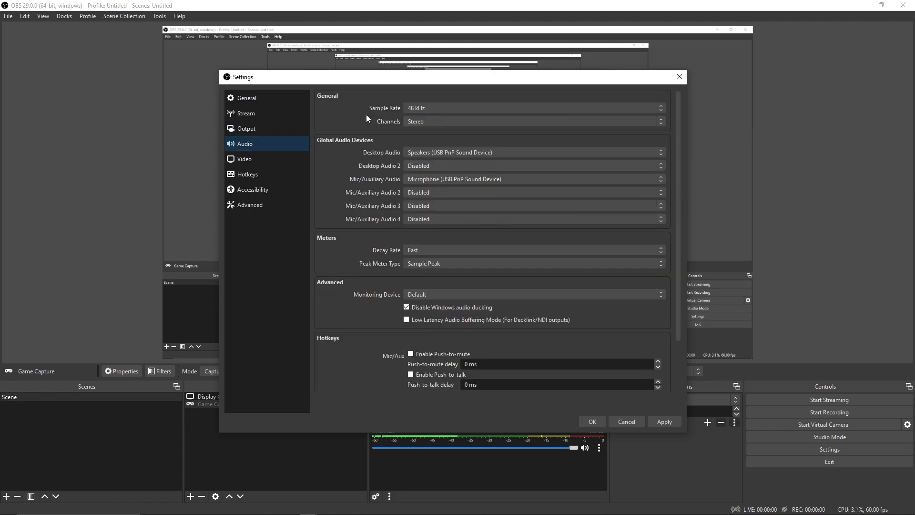
{"action": "left_click", "coordinate": [445, 124]}
{"action": "left_click", "coordinate": [442, 146]}
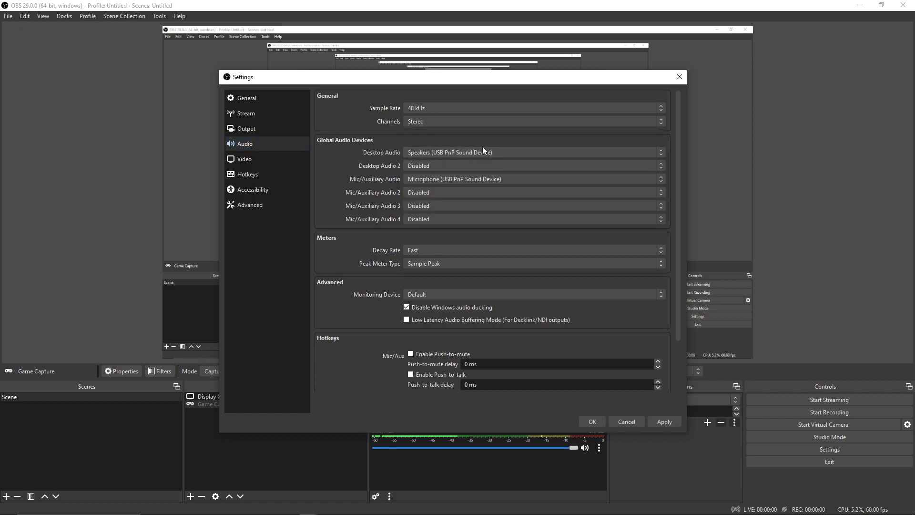
{"action": "left_click", "coordinate": [423, 154]}
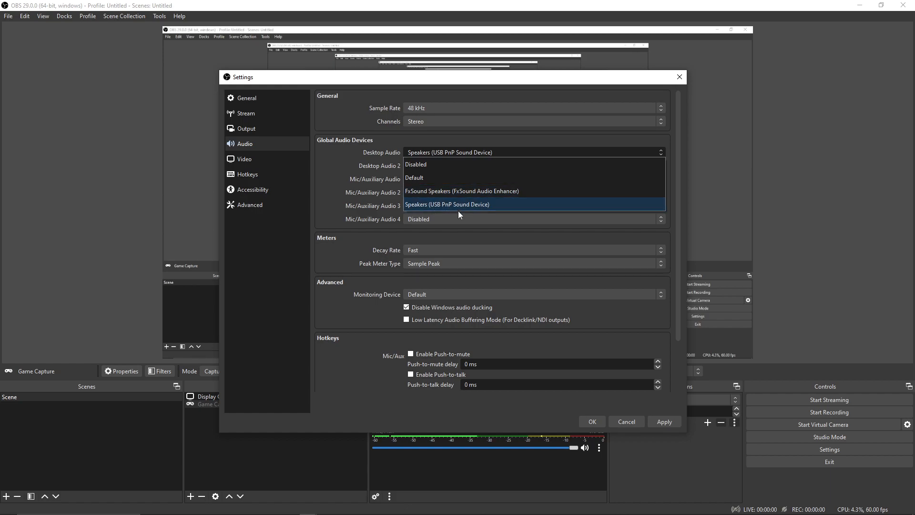
{"action": "left_click", "coordinate": [458, 206]}
{"action": "left_click", "coordinate": [463, 178]}
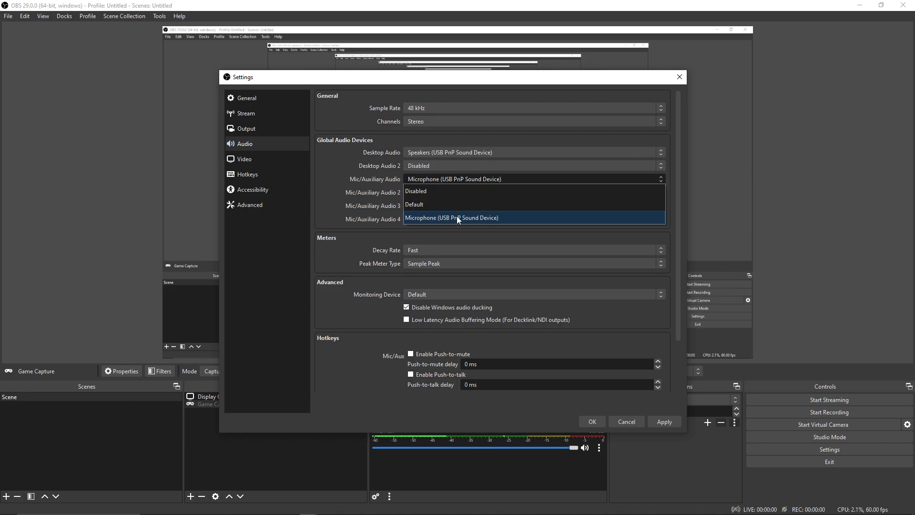
In the video settings, keep the canvas resolution at 1920x1080 and choose 60 as the common FPS value.
{"action": "left_click", "coordinate": [279, 162]}
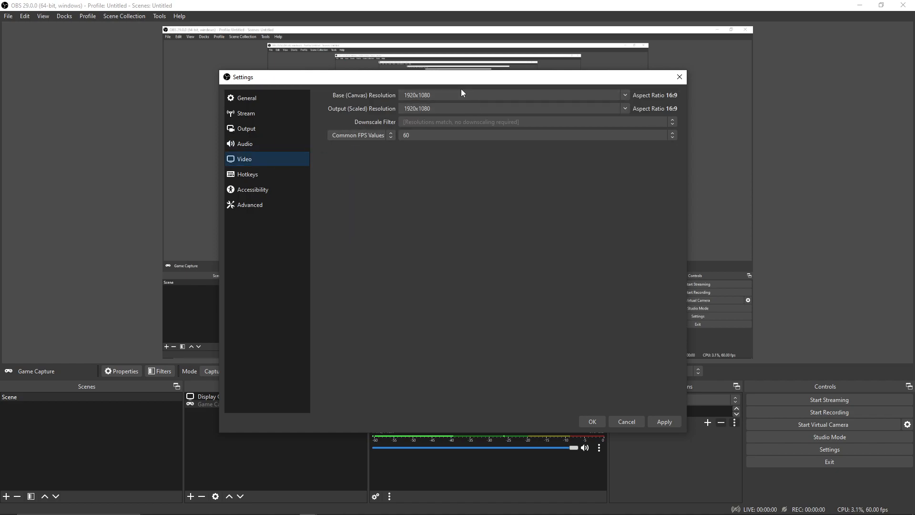
{"action": "left_click_drag", "start_coordinate": [459, 95], "coordinate": [395, 94]}
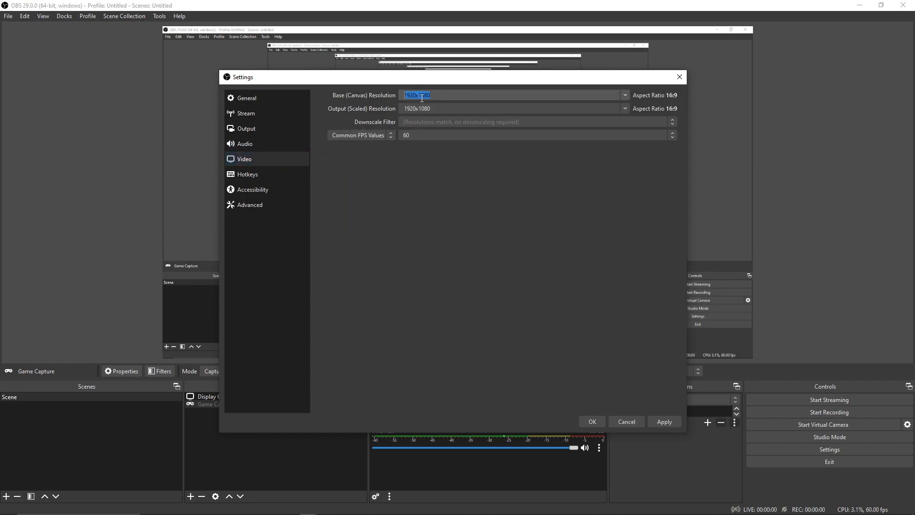
{"action": "left_click", "coordinate": [450, 96]}
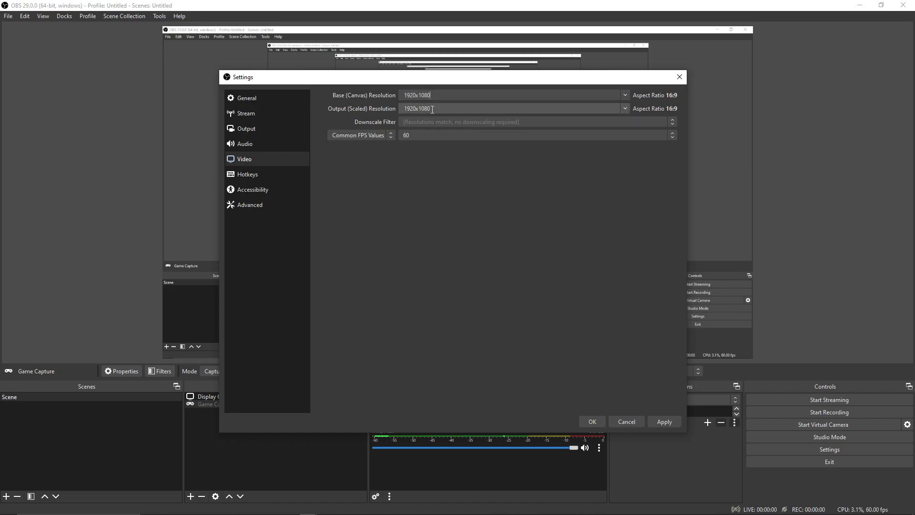
{"action": "left_click", "coordinate": [436, 136]}
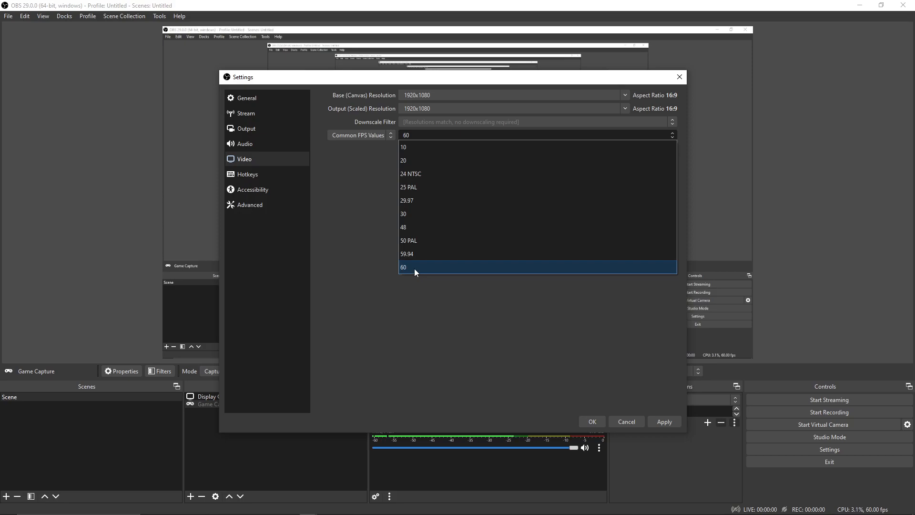
{"action": "left_click", "coordinate": [415, 270]}
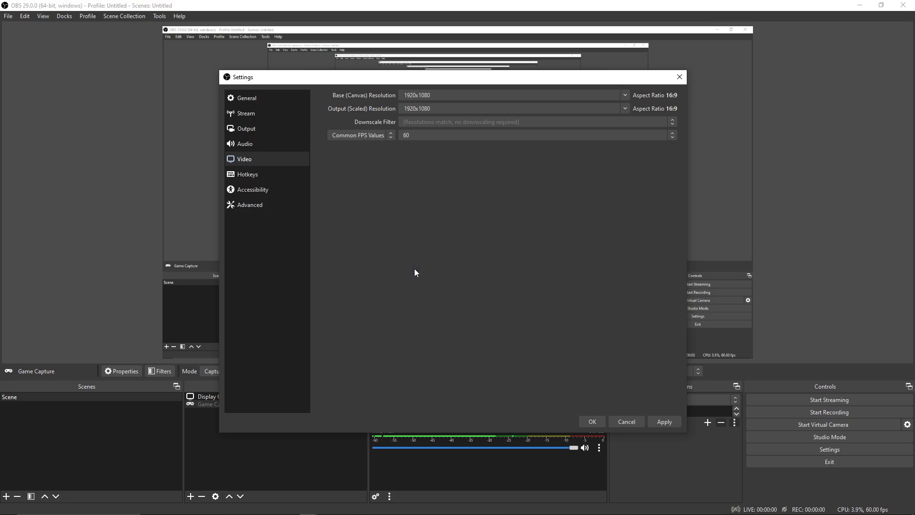
Look over the hotkey and accessibility settings, choose Normal process priority in the advanced settings, and save all settings.
{"action": "left_click", "coordinate": [262, 177]}
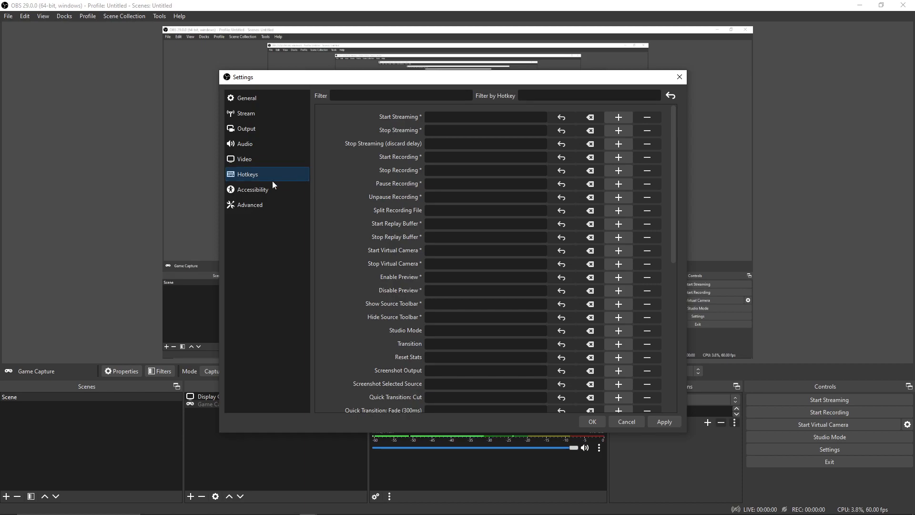
{"action": "left_click", "coordinate": [250, 191]}
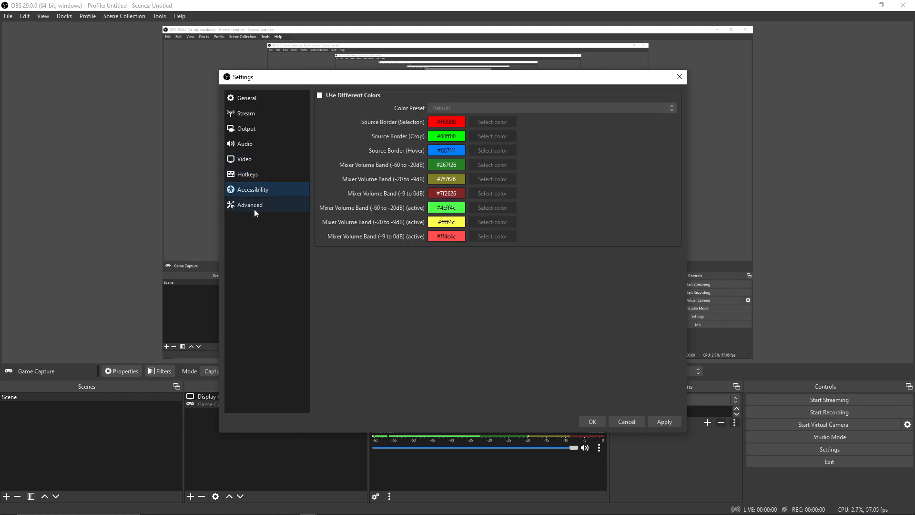
{"action": "left_click", "coordinate": [255, 209]}
{"action": "left_click", "coordinate": [499, 106]}
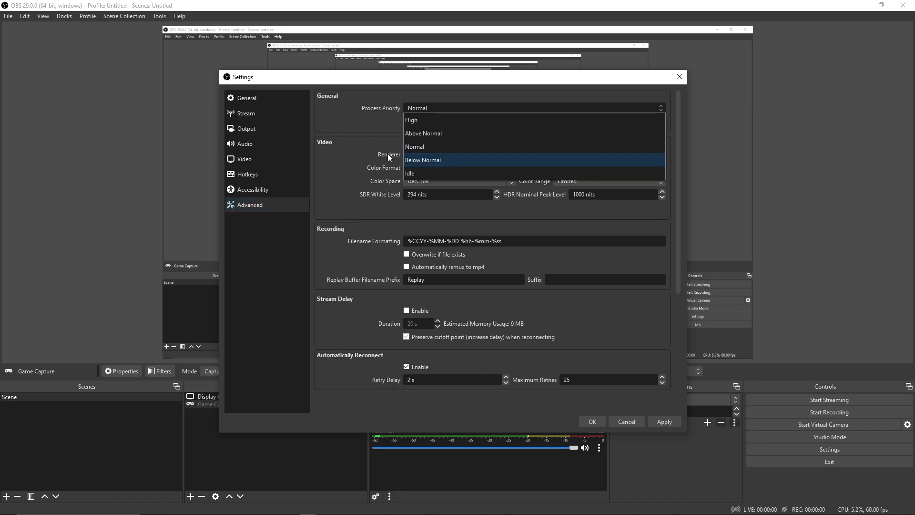
{"action": "left_click", "coordinate": [432, 148]}
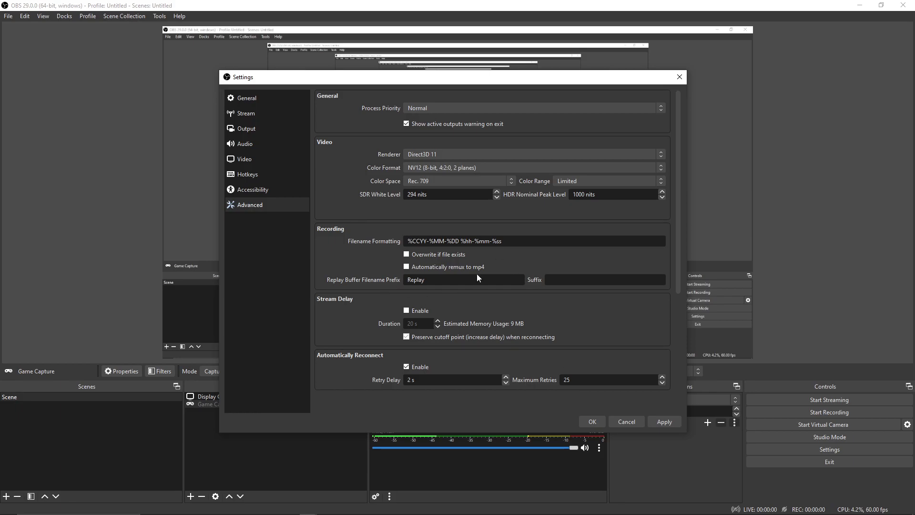
{"action": "left_click", "coordinate": [663, 420]}
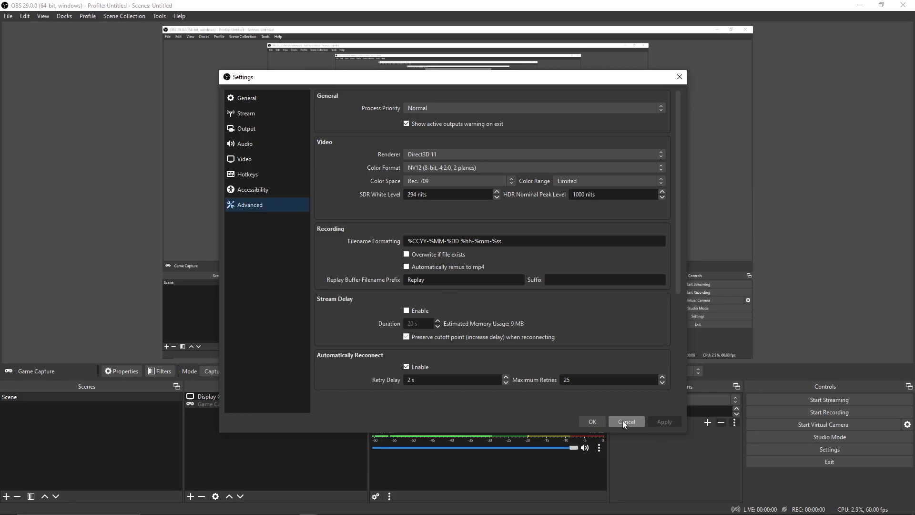
{"action": "left_click", "coordinate": [593, 421]}
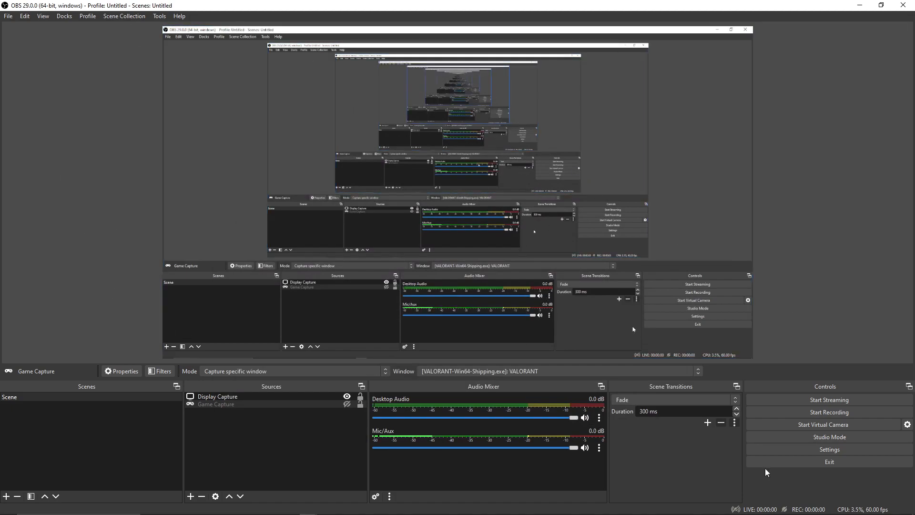
Make a short test recording of the display capture and stop it.
{"action": "left_click", "coordinate": [844, 412]}
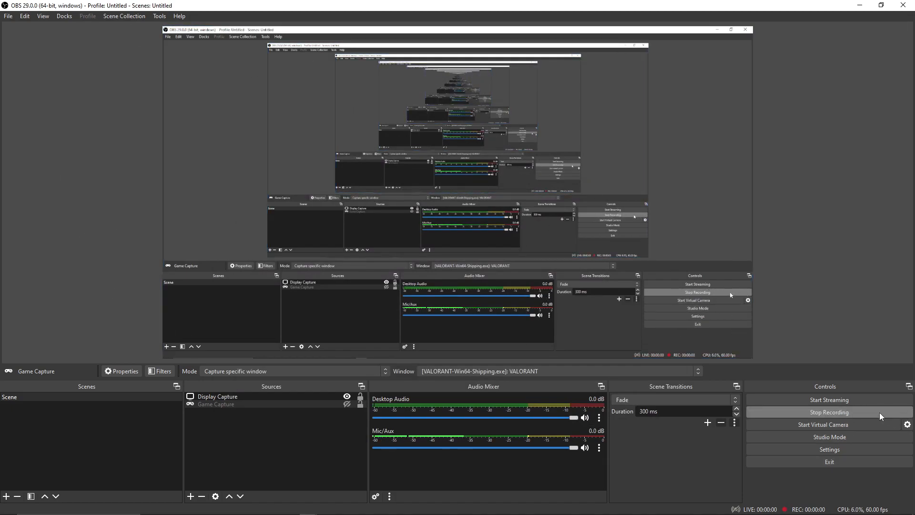
{"action": "left_click", "coordinate": [836, 413]}
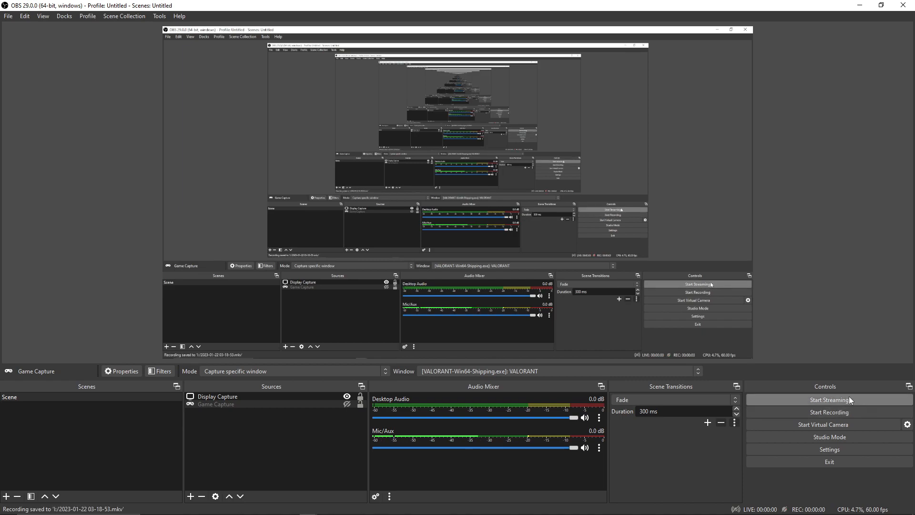